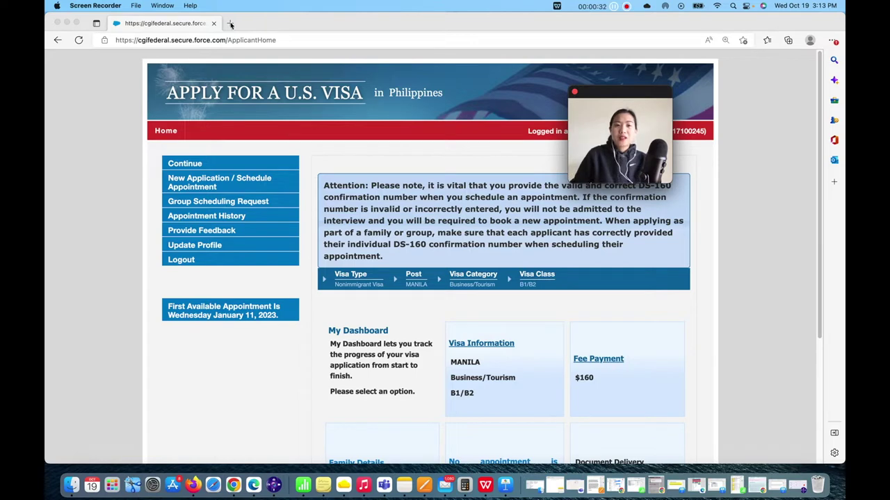
# Step: From Group Scheduling Request, start a New Application / Schedule Appointment
pyautogui.click(306, 44)
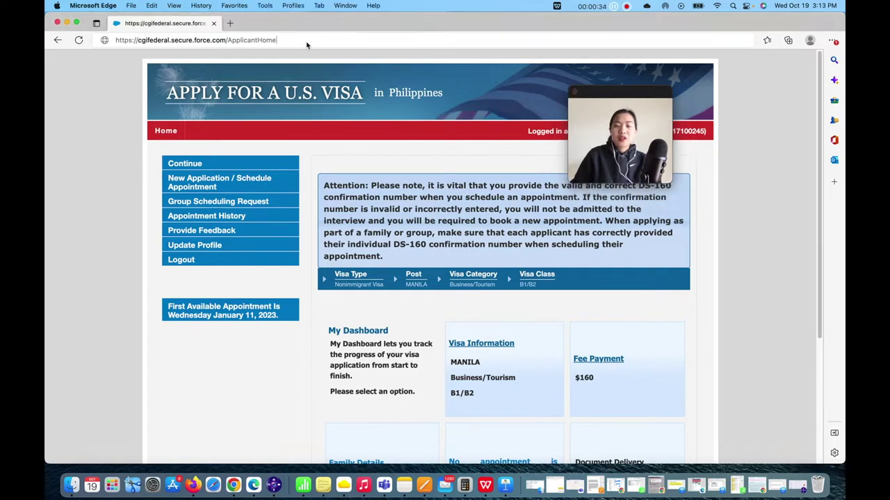
pyautogui.click(162, 324)
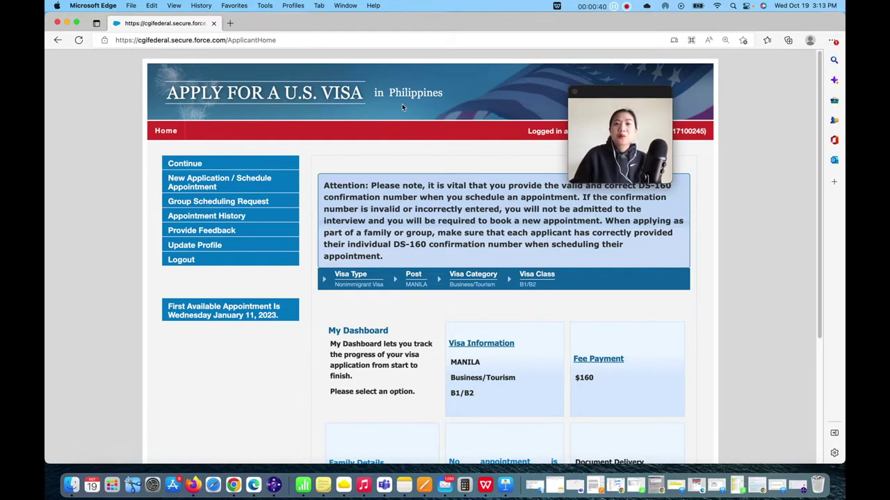
pyautogui.moveTo(398, 98); pyautogui.dragTo(414, 97)
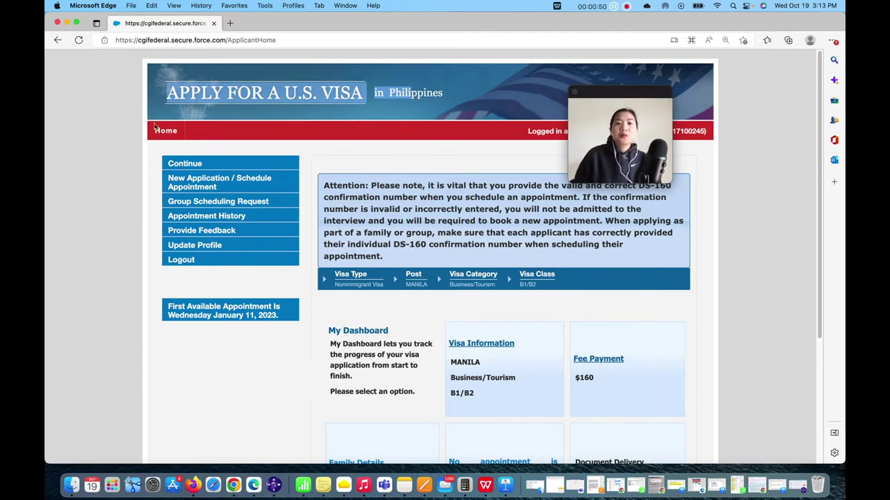
pyautogui.click(115, 173)
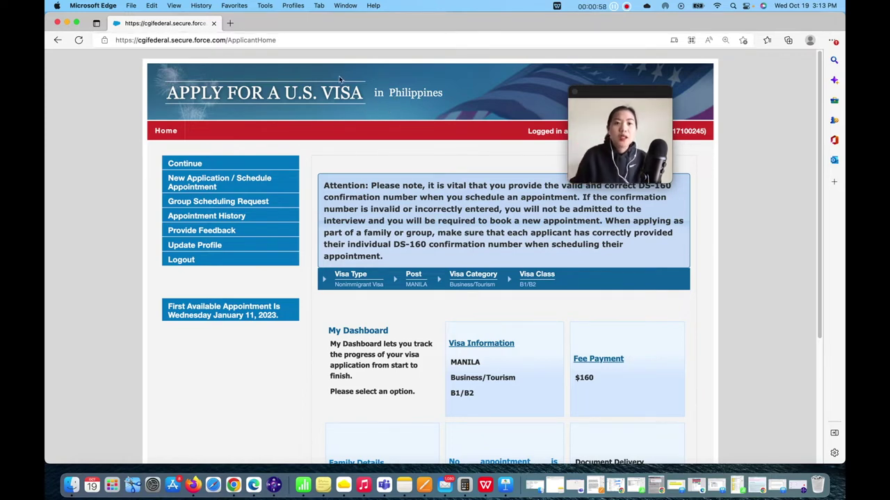
pyautogui.click(226, 185)
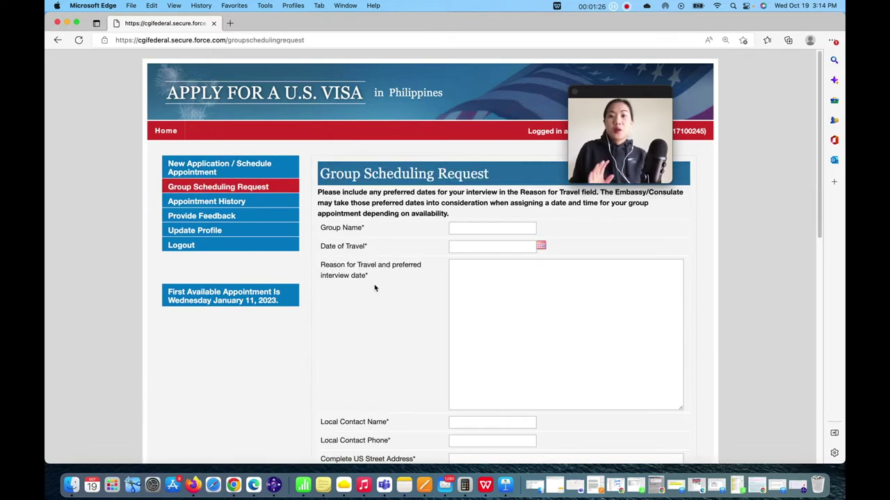
pyautogui.click(197, 171)
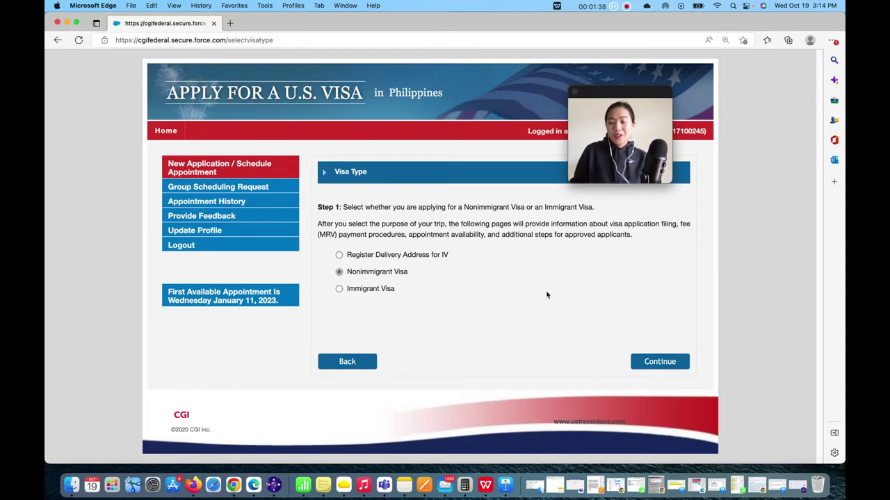
# Step: Continue with Nonimmigrant Visa and choose the Business/Tourism visa category
pyautogui.click(660, 362)
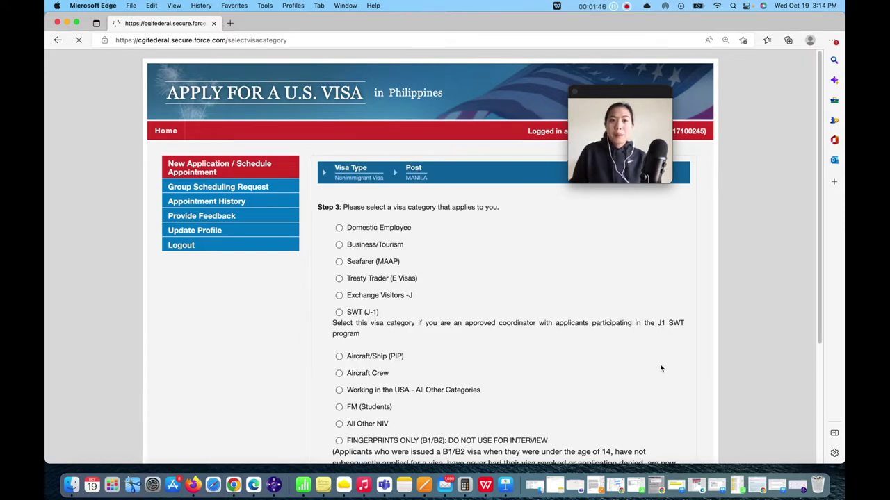
pyautogui.scroll(-2, 507, 259)
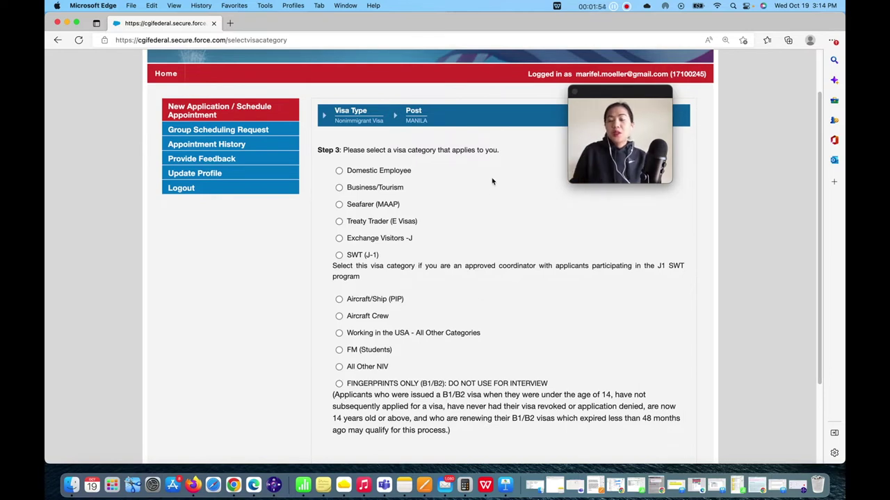
pyautogui.click(338, 189)
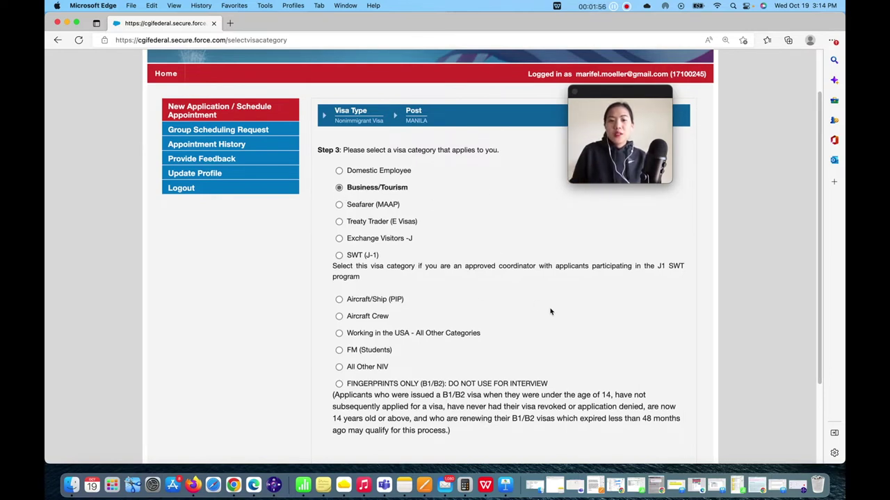
pyautogui.scroll(-4, 548, 310)
pyautogui.click(669, 379)
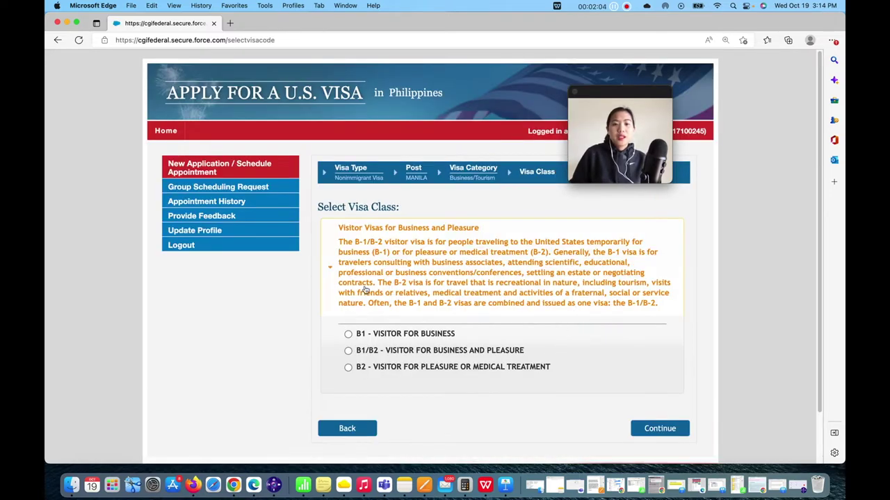
# Step: Select B1/B2 - Visitor for Business and Pleasure as the visa class and continue
pyautogui.scroll(-1, 439, 279)
pyautogui.scroll(-1, 483, 317)
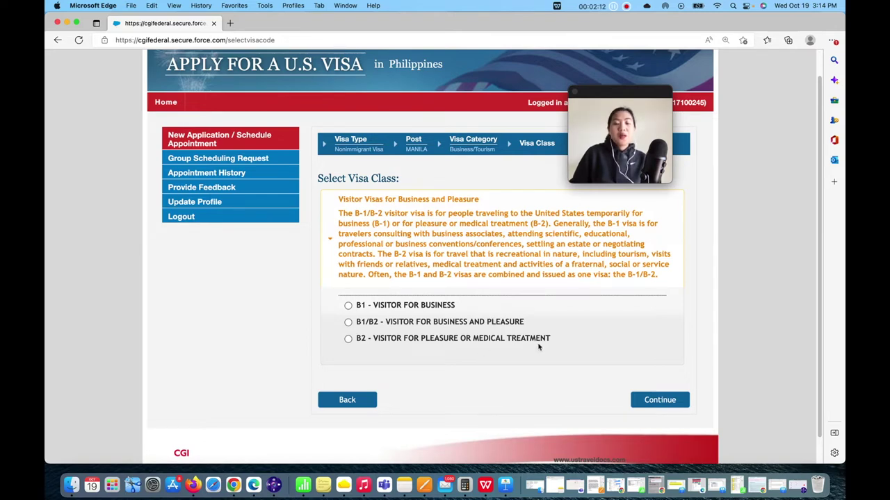
pyautogui.click(347, 324)
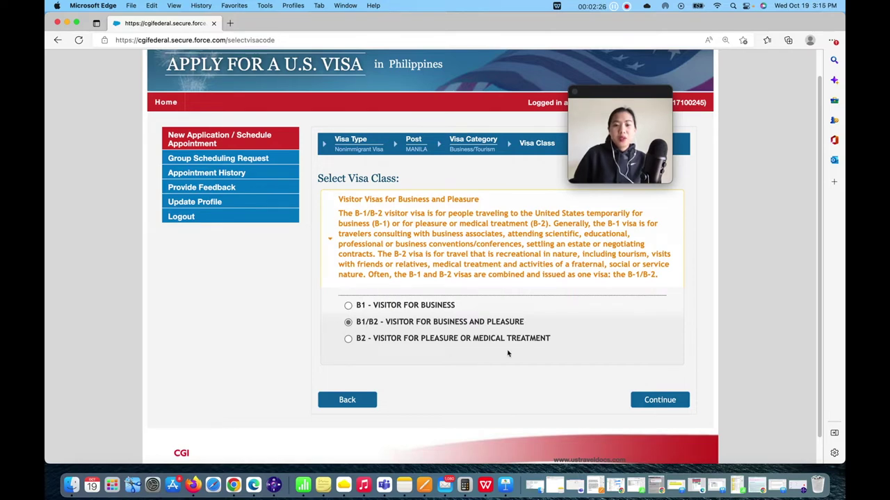
pyautogui.click(659, 401)
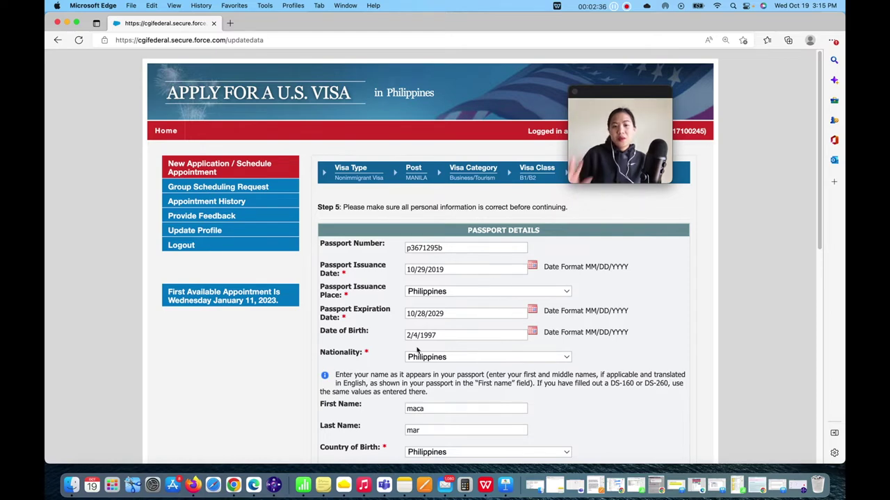
# Step: Accept the prefilled Step 5 passport and personal details and continue
pyautogui.scroll(-10, 487, 333)
pyautogui.click(665, 371)
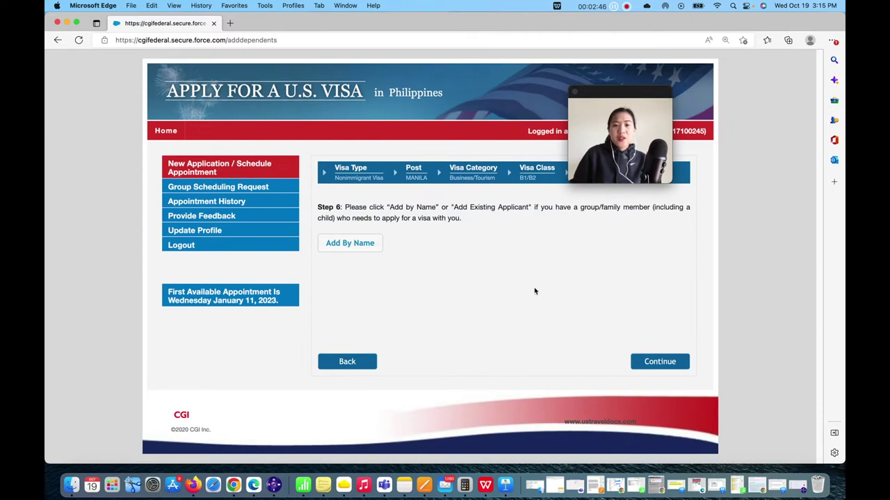
# Step: Continue past Step 6 without adding any group or family members
pyautogui.moveTo(629, 93)
pyautogui.mouseDown()
pyautogui.moveTo(652, 86)
pyautogui.moveTo(642, 86)
pyautogui.mouseUp()
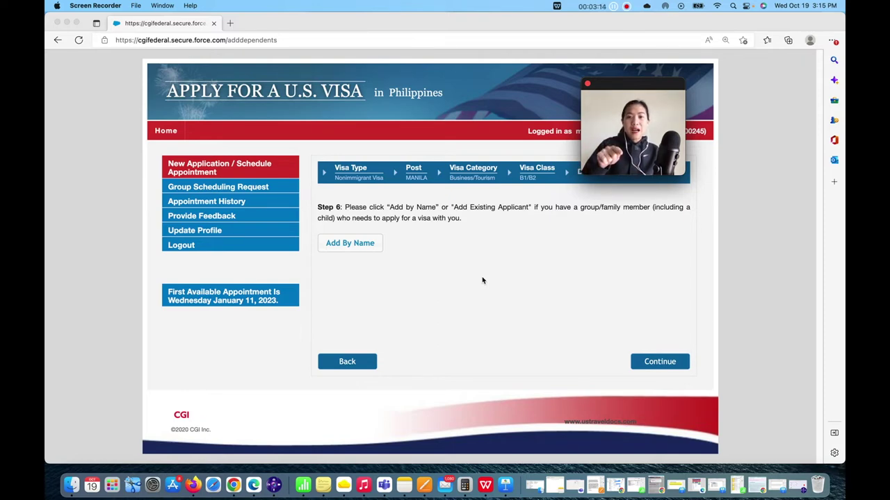
pyautogui.click(413, 262)
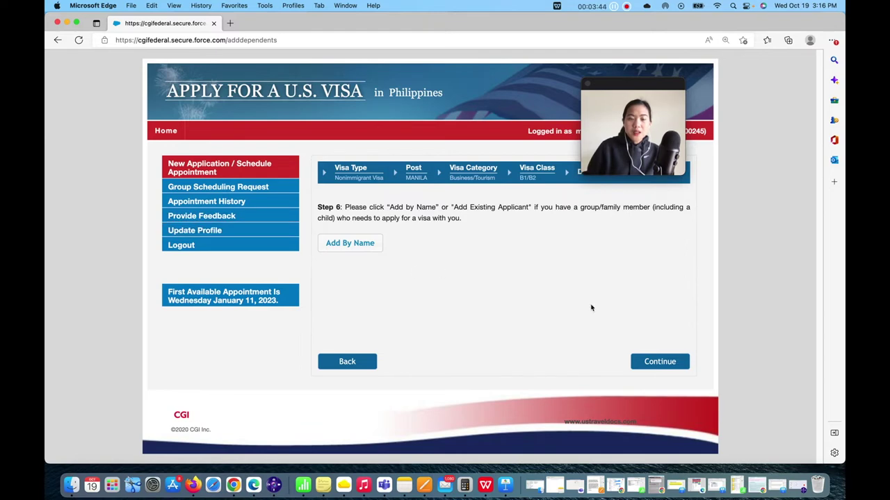
pyautogui.click(672, 364)
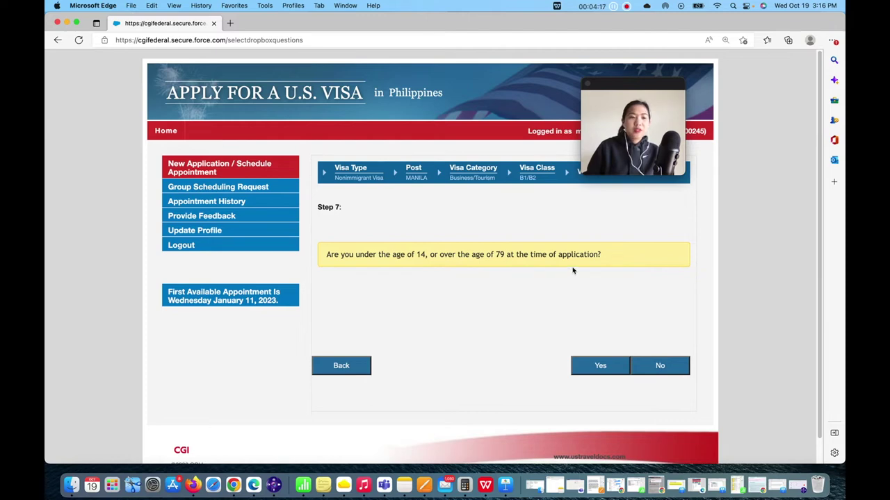
# Step: Answer no to the age question, submit the B1/B2 renewal answer, confirm ten-year prior visa
pyautogui.click(669, 372)
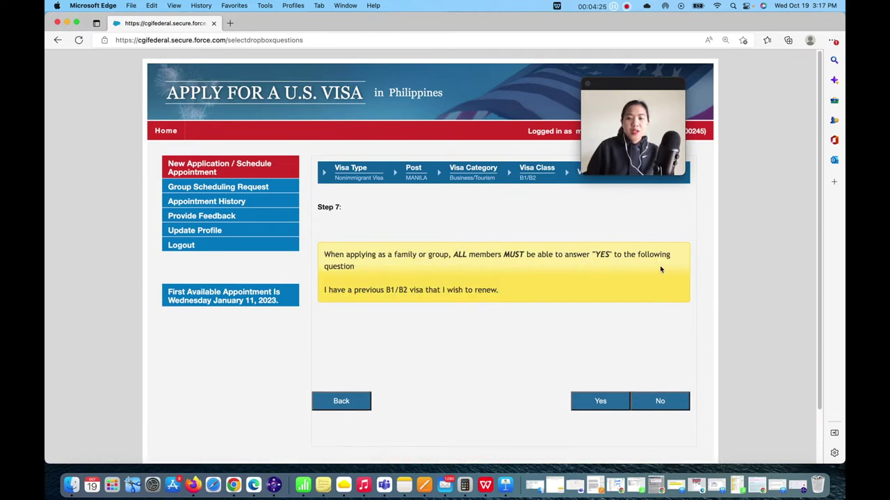
pyautogui.scroll(-1, 549, 293)
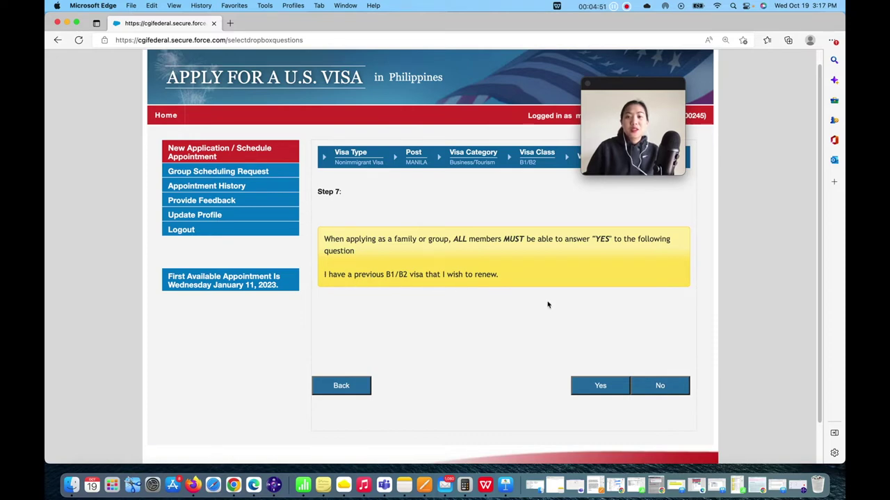
pyautogui.click(591, 389)
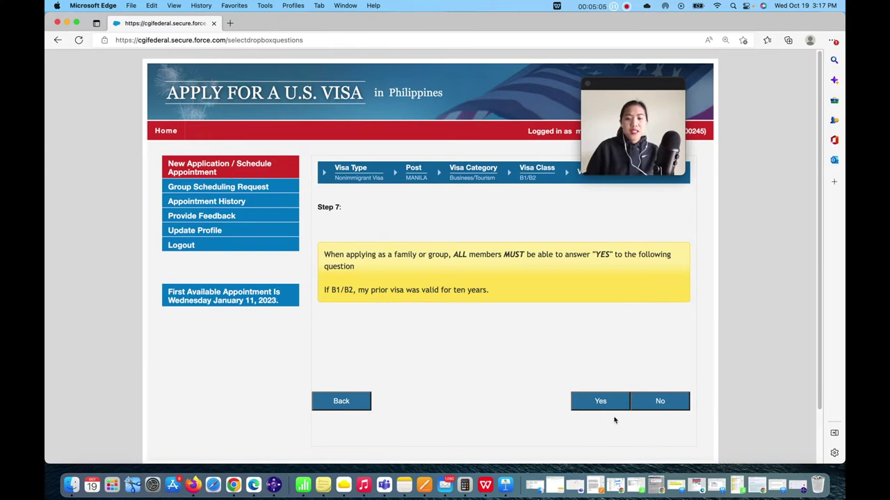
pyautogui.click(598, 402)
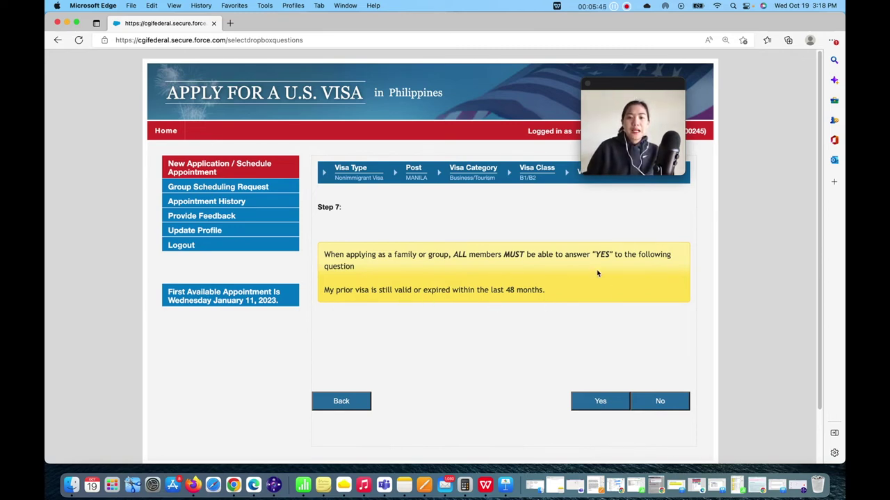
# Step: Answer yes to 48-month validity, passport held, same details, post-14 issuance, approved application
pyautogui.click(600, 403)
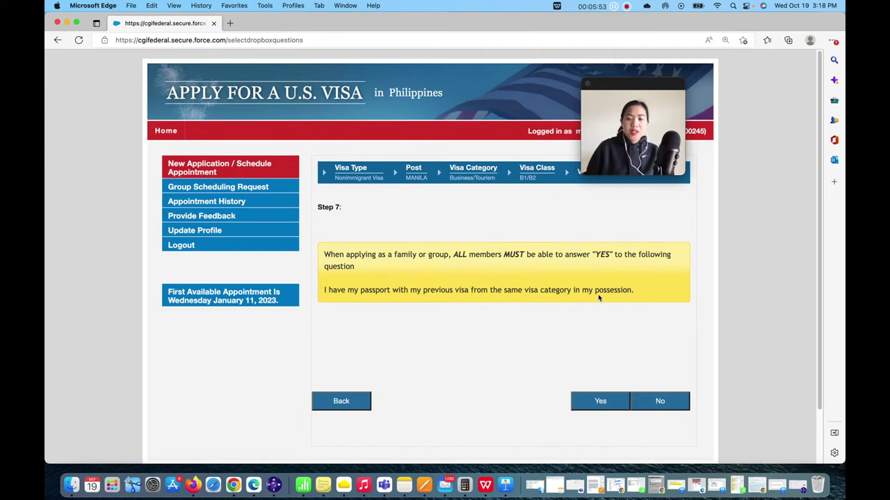
pyautogui.click(605, 408)
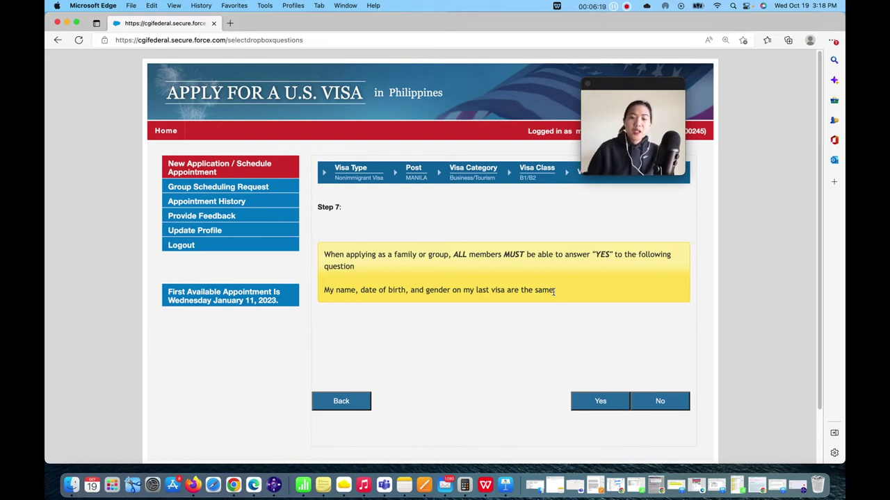
pyautogui.click(597, 405)
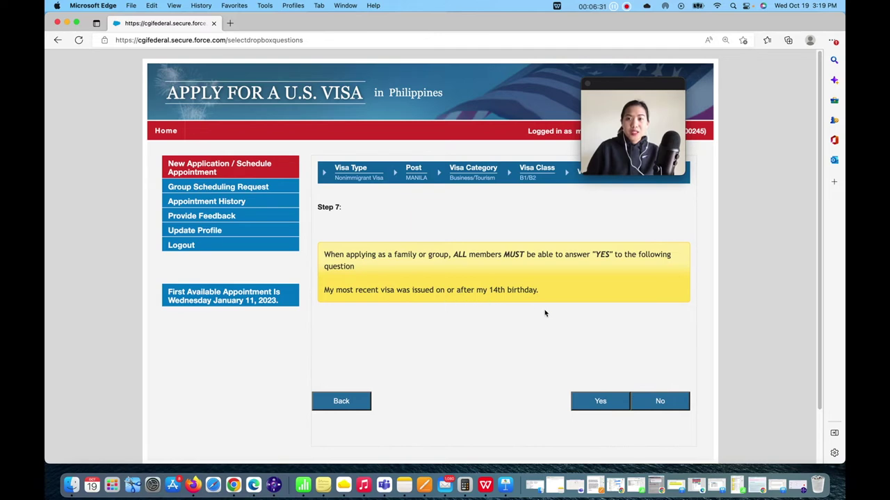
pyautogui.click(596, 405)
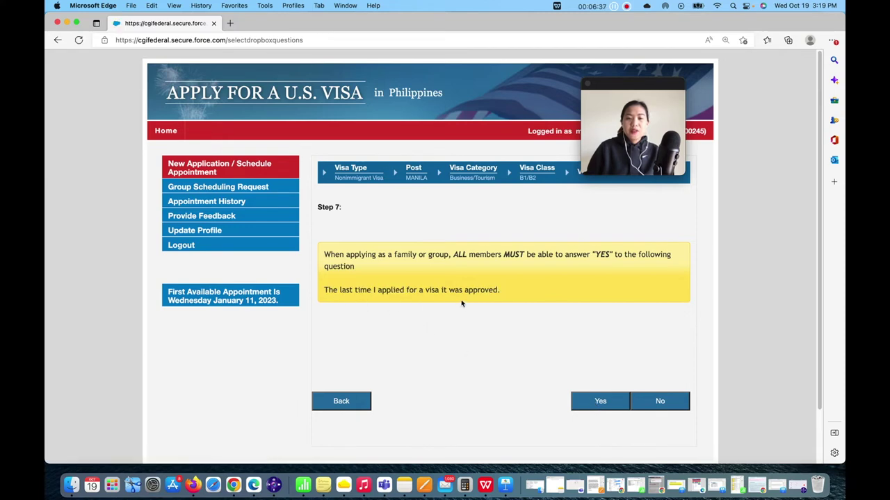
pyautogui.click(599, 402)
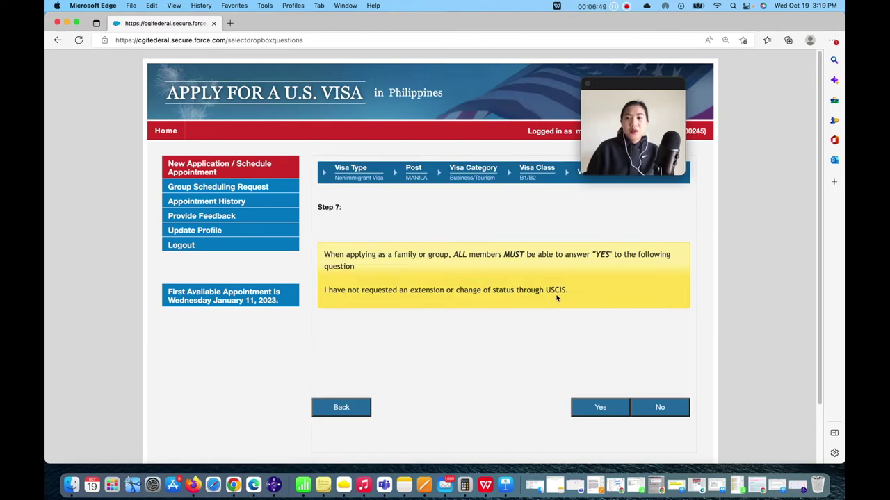
# Step: Confirm no USCIS extension or status change and qualification for the Interview Waiver
pyautogui.click(603, 412)
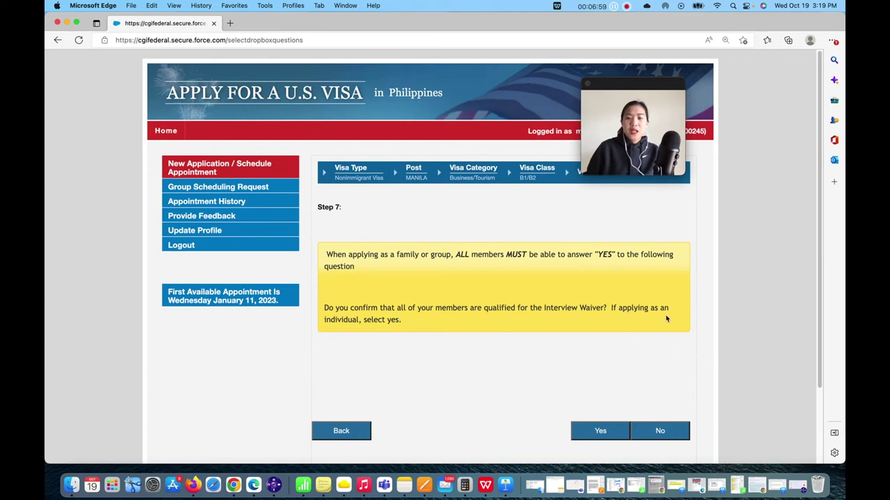
pyautogui.scroll(-2, 643, 368)
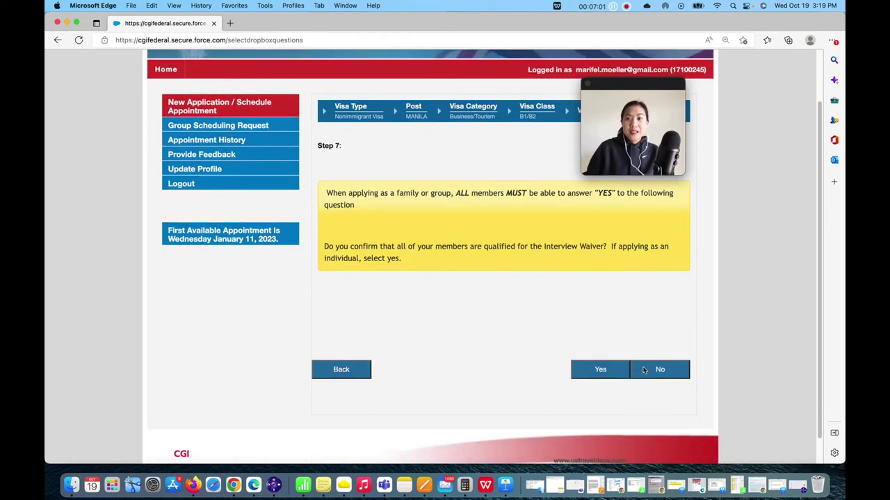
pyautogui.click(600, 370)
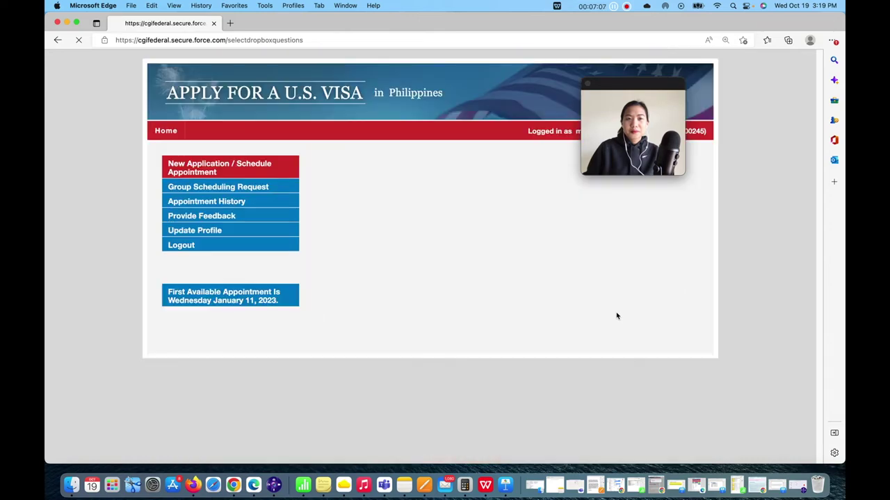
# Step: Keep Premium Delivery with the shown mailing address and continue to the receipt page
pyautogui.scroll(-10, 515, 375)
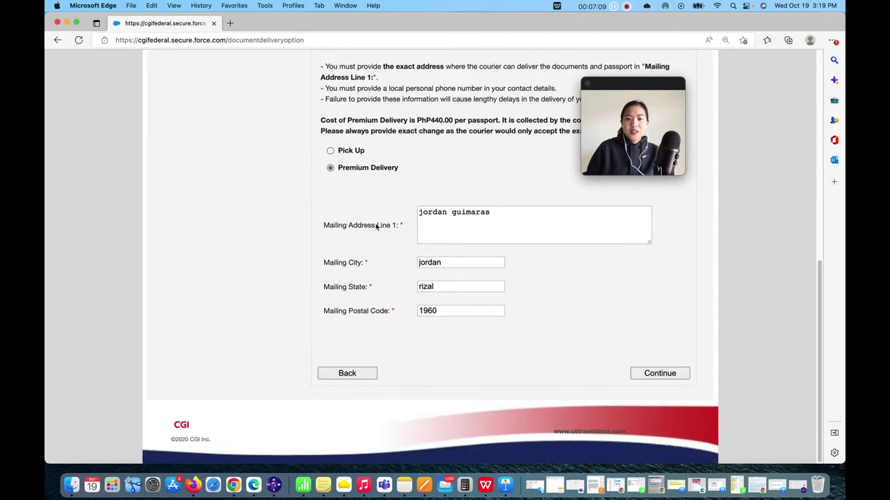
pyautogui.scroll(10, 534, 343)
pyautogui.scroll(-10, 535, 344)
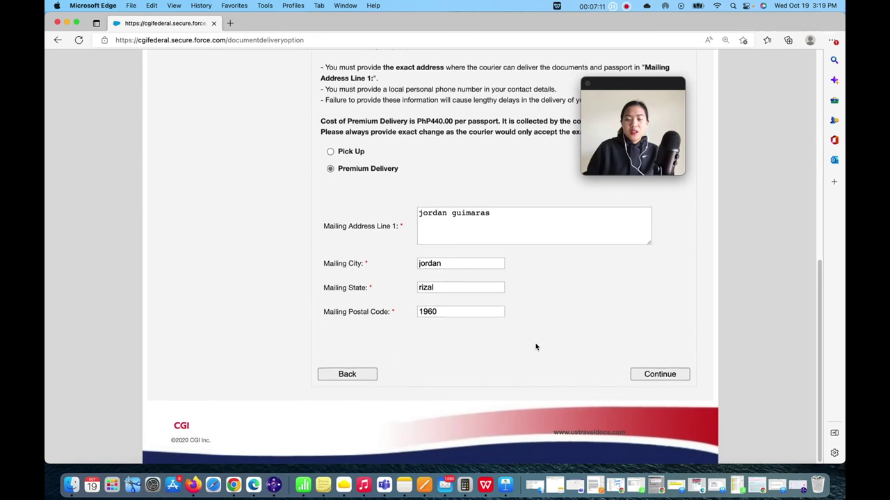
pyautogui.click(659, 375)
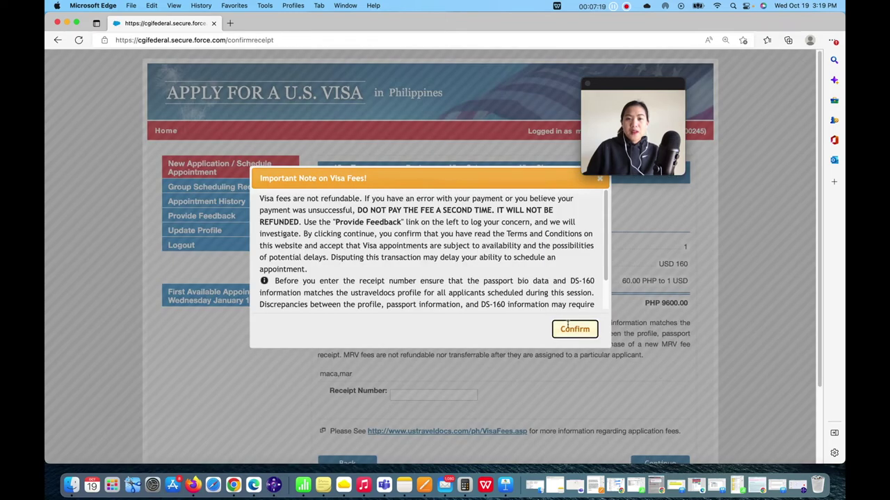
# Step: Acknowledge the fees notice, enter a saved MRV receipt number, and submit it
pyautogui.click(631, 327)
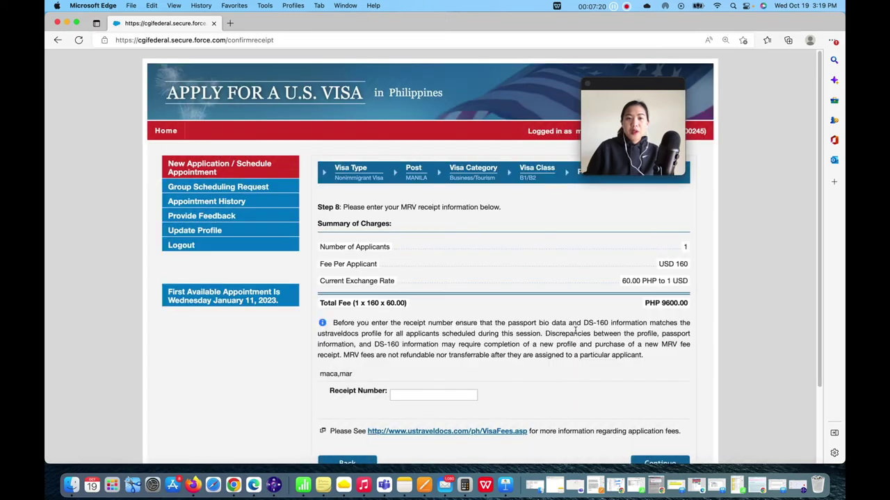
pyautogui.click(443, 395)
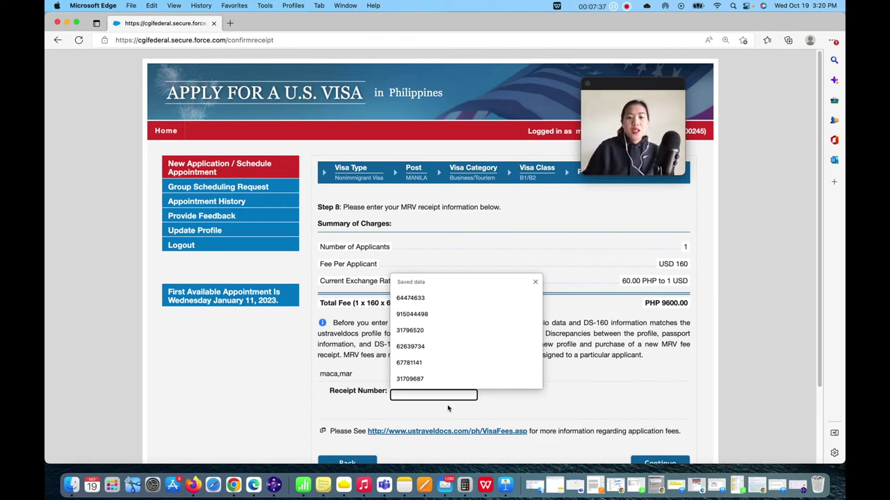
pyautogui.click(428, 381)
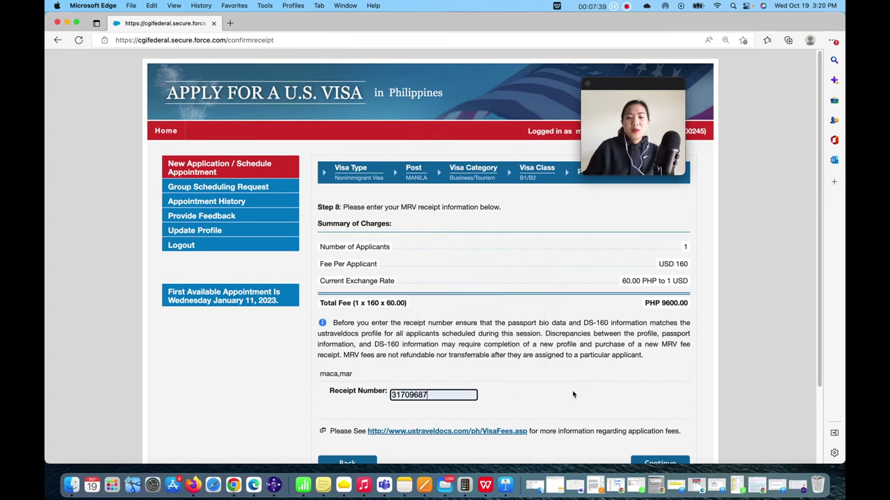
pyautogui.scroll(-3, 576, 395)
pyautogui.click(641, 375)
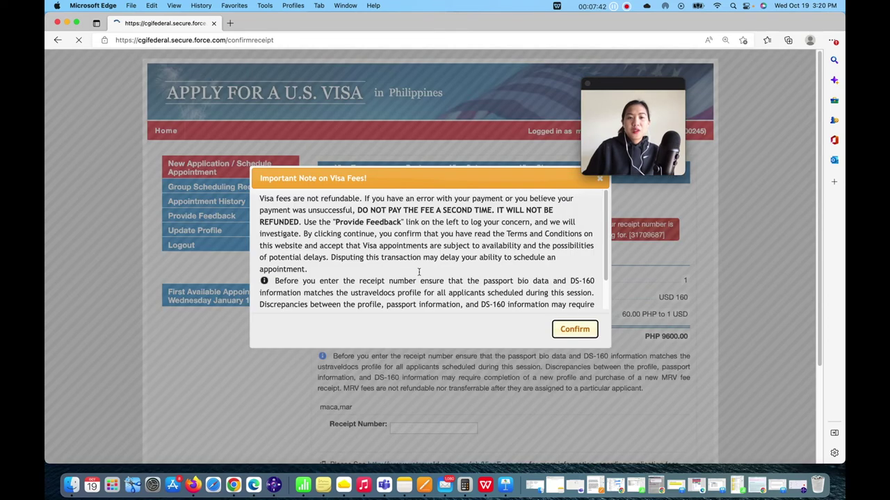
pyautogui.click(574, 330)
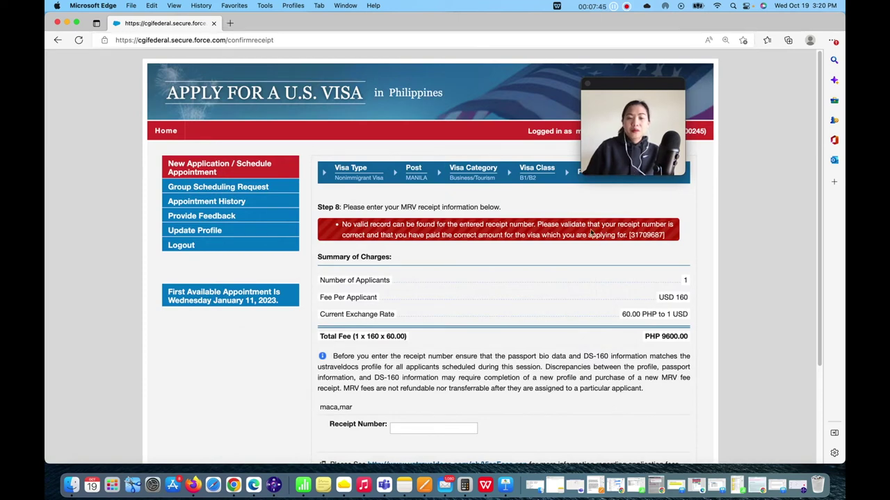
# Step: Log out of the CGI Federal visa portal after the receipt is rejected as having no valid record
pyautogui.click(193, 250)
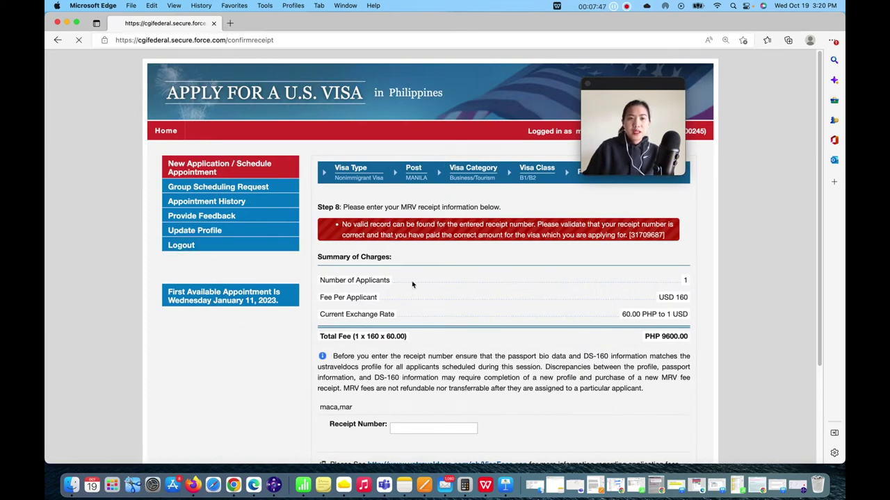